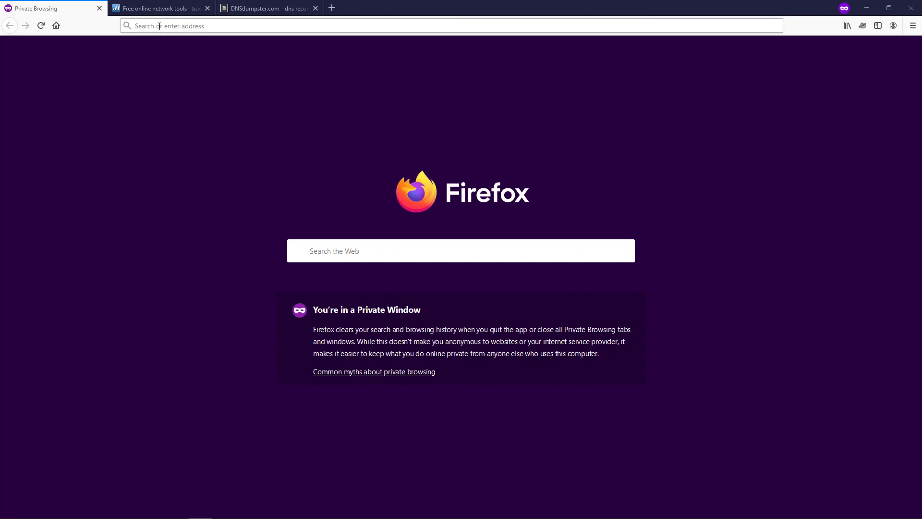
Run a CentralOps Domain Dossier lookup for sec487.info and highlight the reduced-Whois GDPR note
click(155, 8)
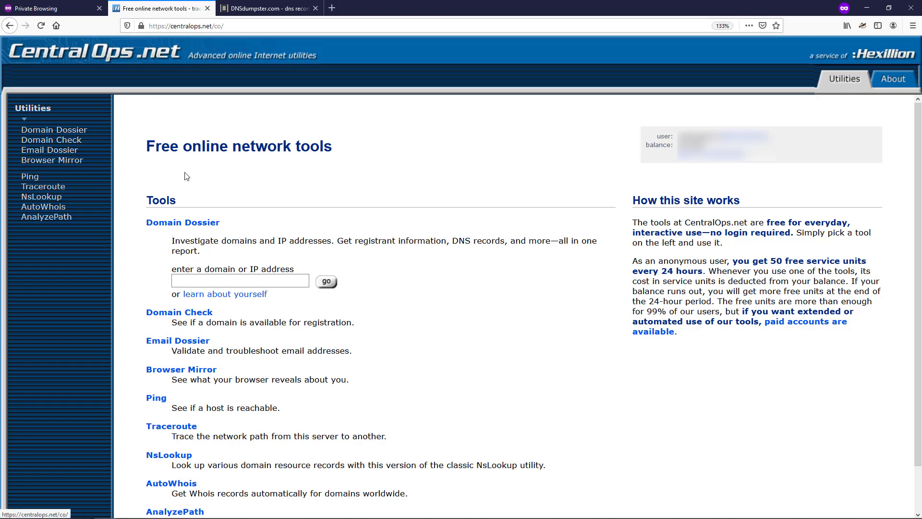
click(215, 282)
text(s)
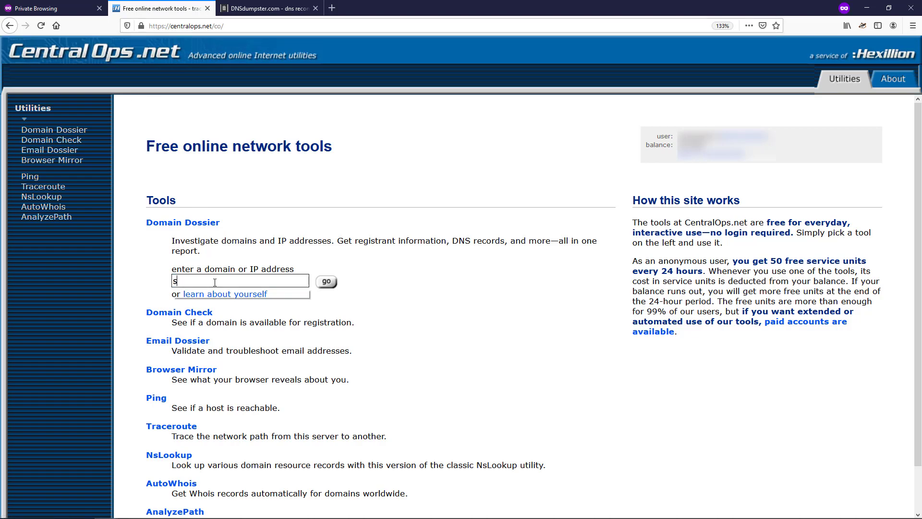
text(ec487.info)
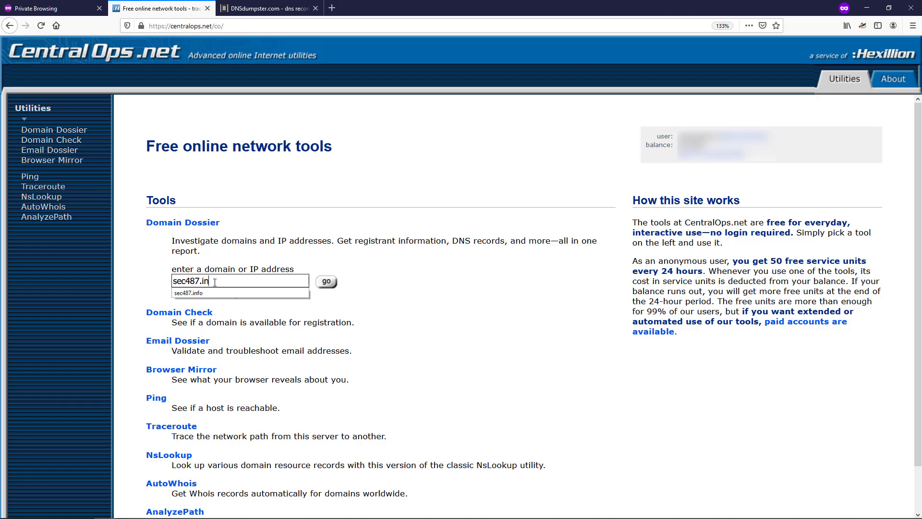
click(356, 321)
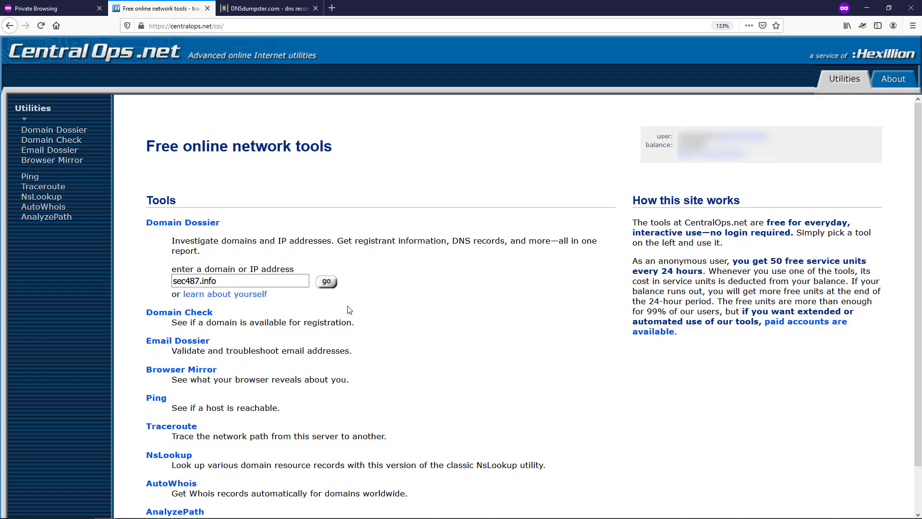
click(327, 283)
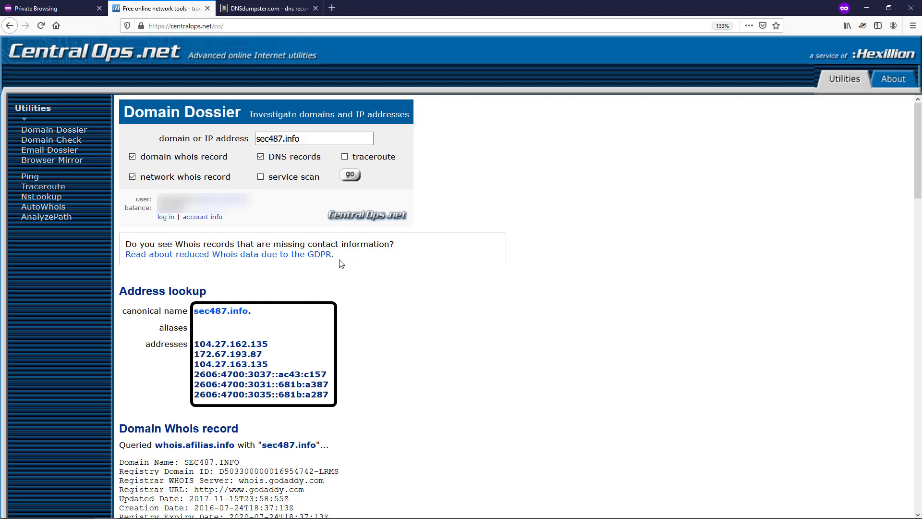
drag(335, 259, 124, 261)
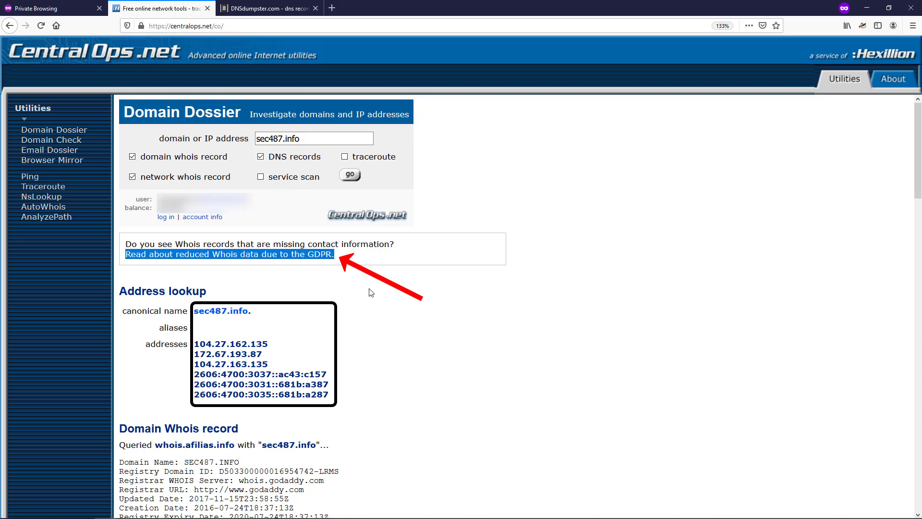
click(365, 302)
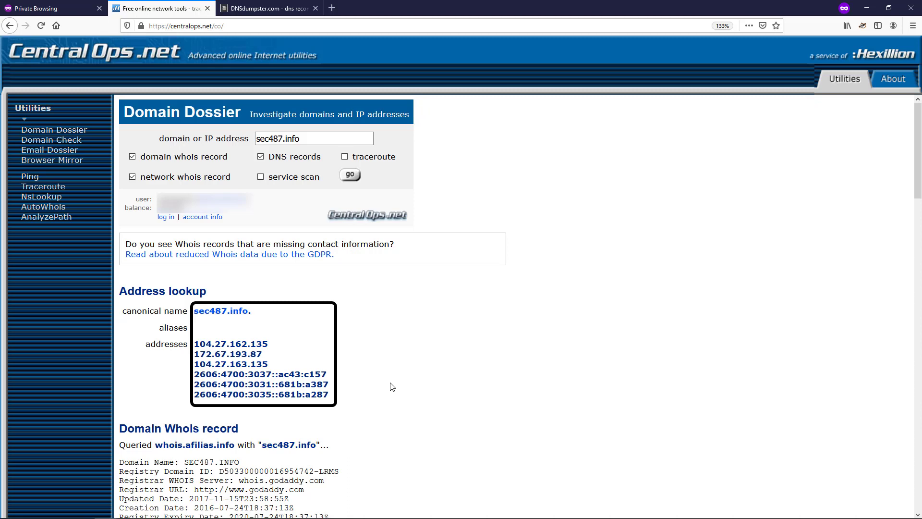
Scroll past the sec487.info Domain and Network Whois records to the end of the DNS records table
scroll(393, 387, down, 7)
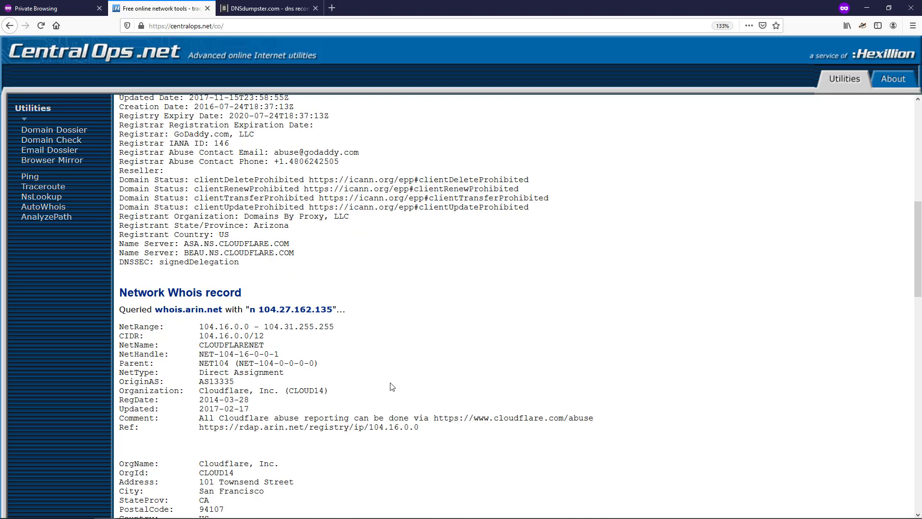
scroll(398, 370, up, 3)
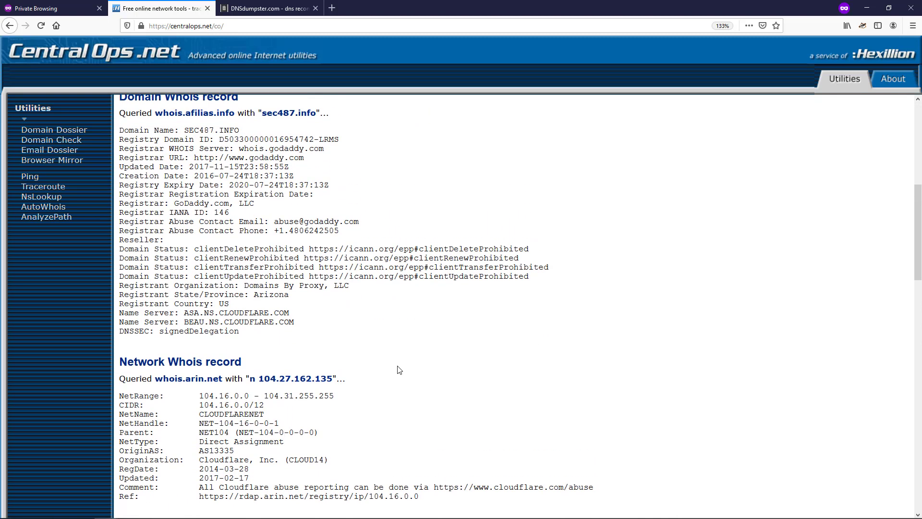
scroll(398, 370, up, 3)
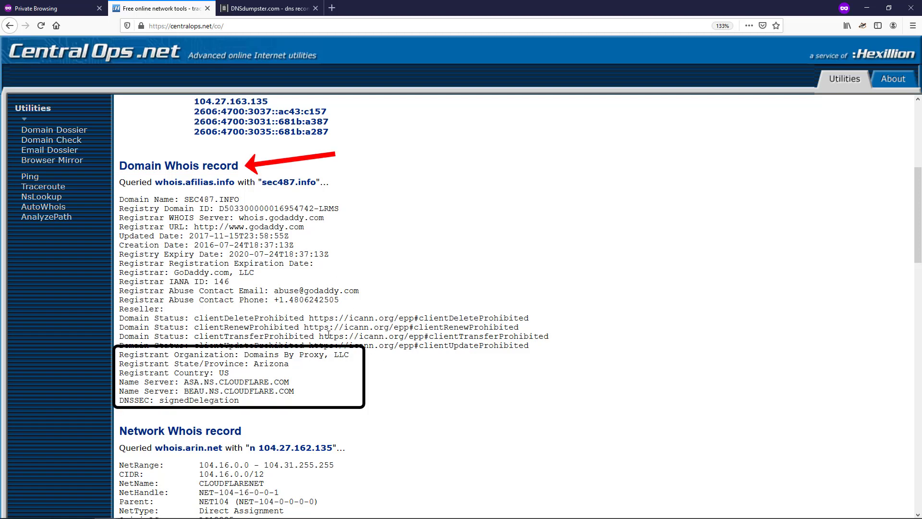
scroll(328, 333, down, 2)
scroll(328, 334, down, 13)
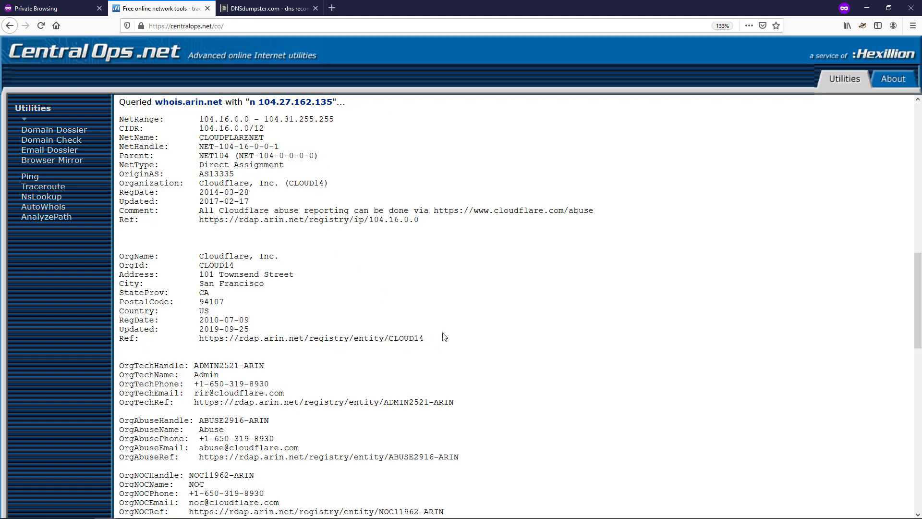
scroll(444, 337, down, 12)
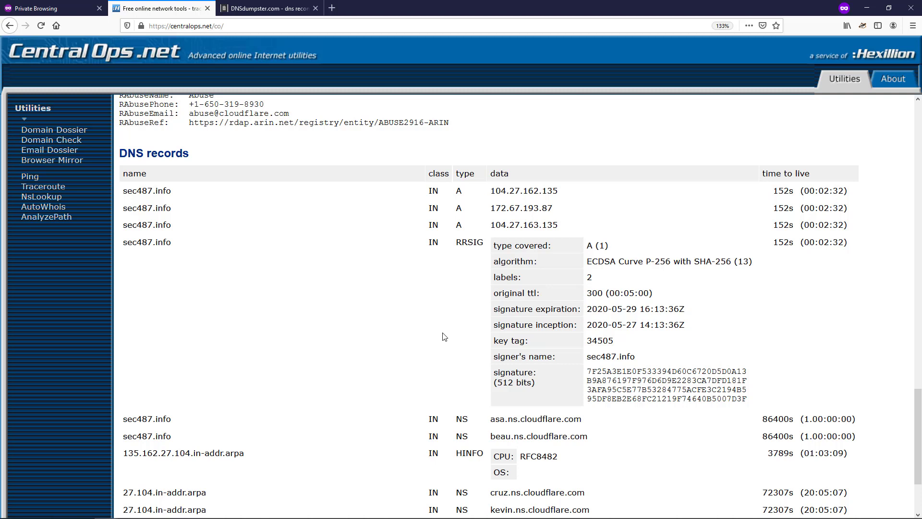
scroll(445, 337, down, 2)
scroll(676, 370, up, 2)
drag(918, 404, 920, 414)
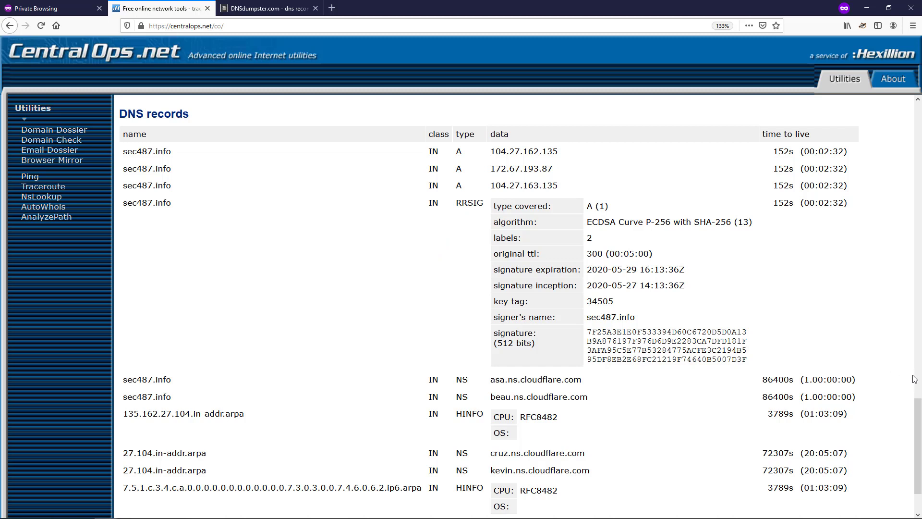
drag(919, 411, 921, 434)
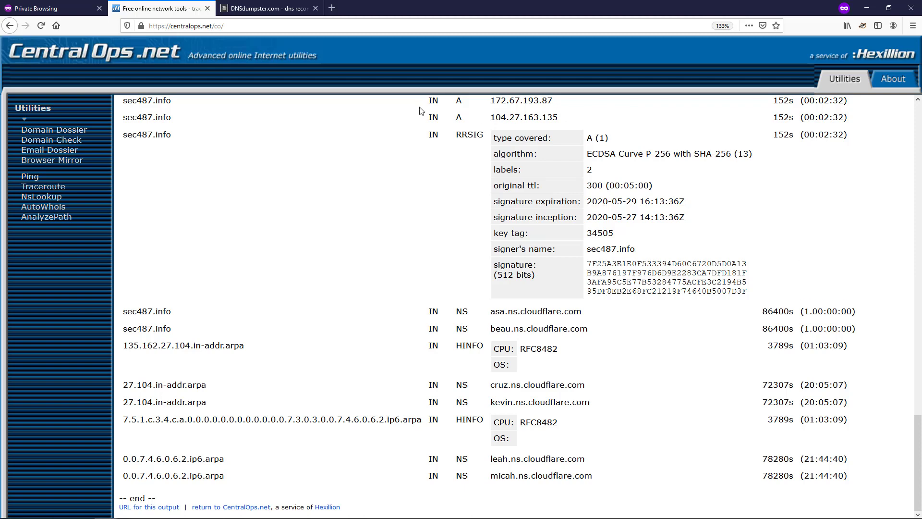
Search DNSdumpster for osint.ninja, picked from earlier search suggestions
click(270, 8)
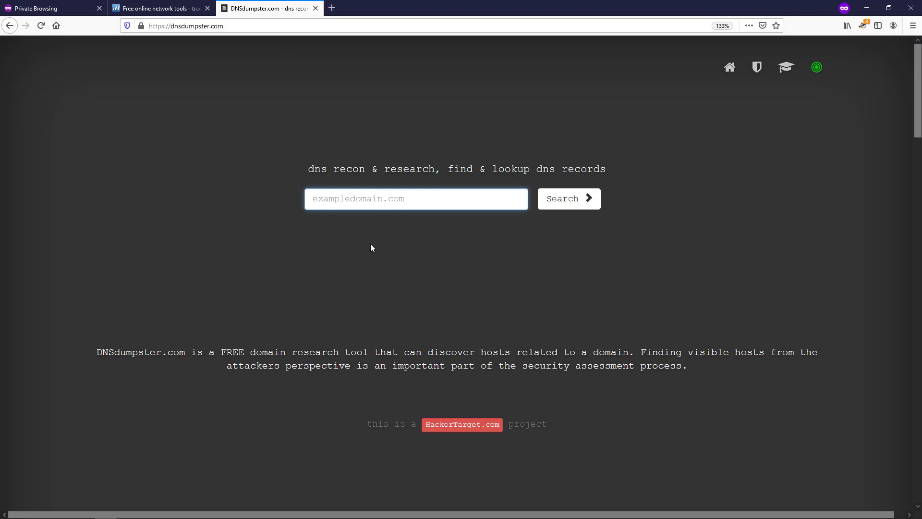
click(358, 199)
click(331, 215)
click(572, 204)
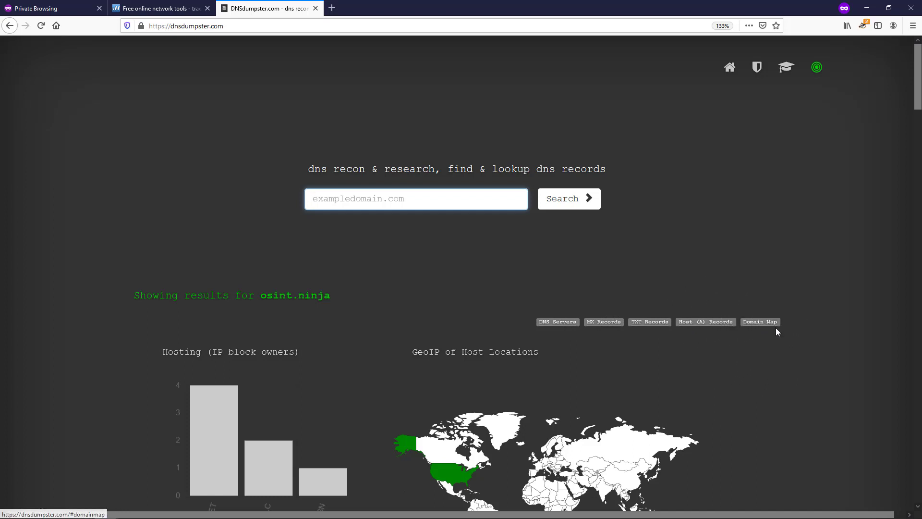
Review the osint.ninja hosting chart, map, DNS servers, MX, TXT and host records
scroll(781, 328, down, 3)
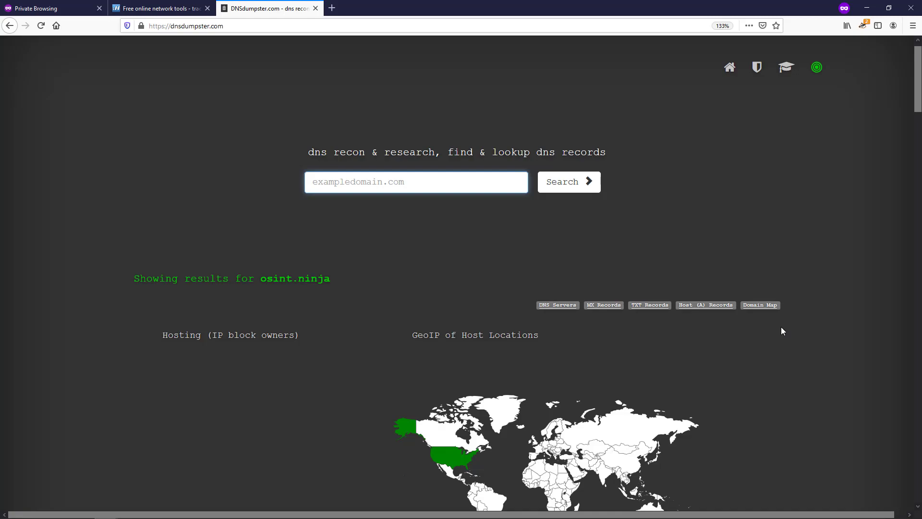
scroll(781, 331, down, 5)
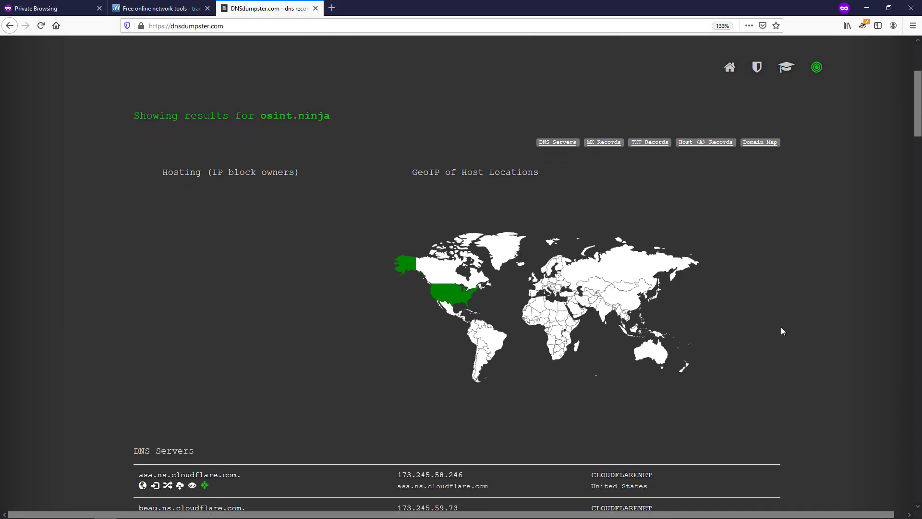
mouse_move(269, 250)
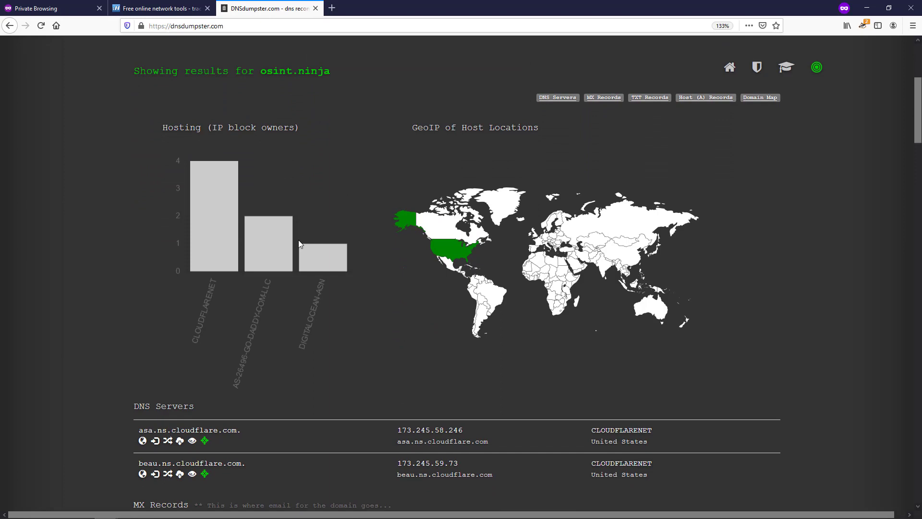
mouse_move(399, 222)
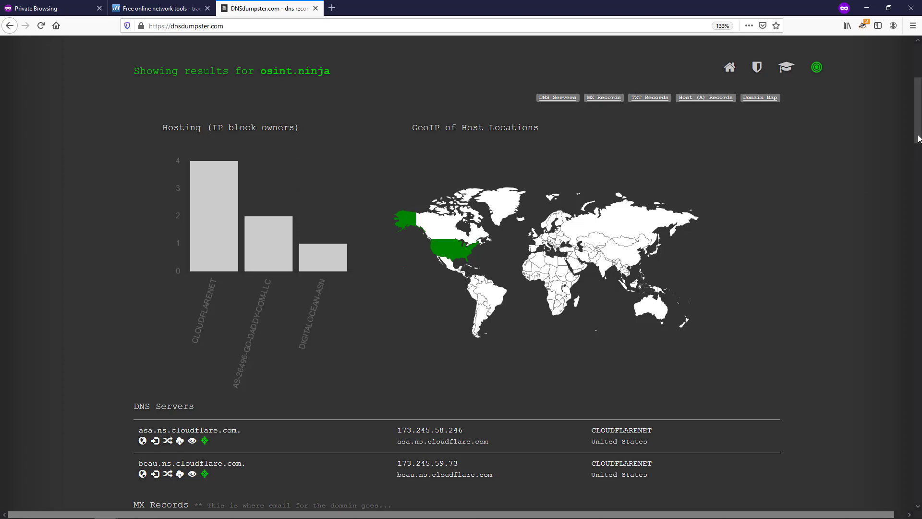
scroll(915, 146, down, 5)
scroll(453, 154, down, 3)
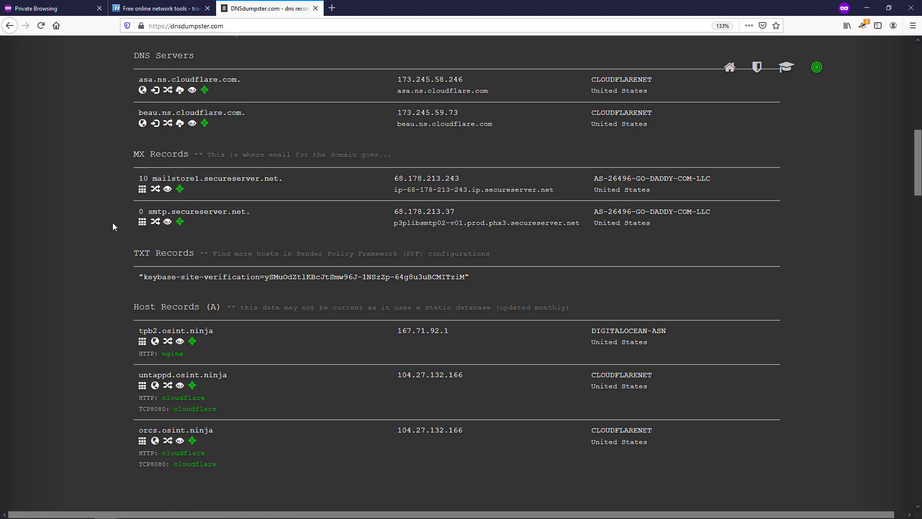
scroll(113, 224, down, 3)
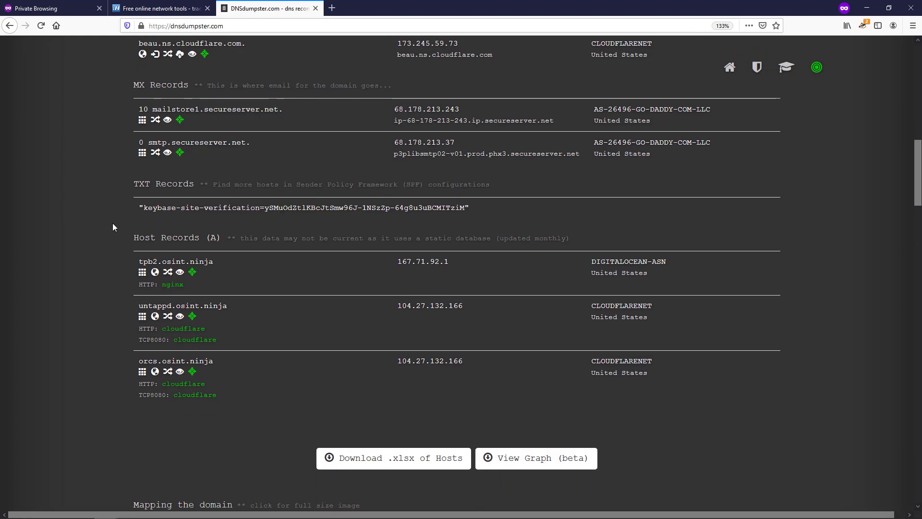
scroll(112, 227, down, 3)
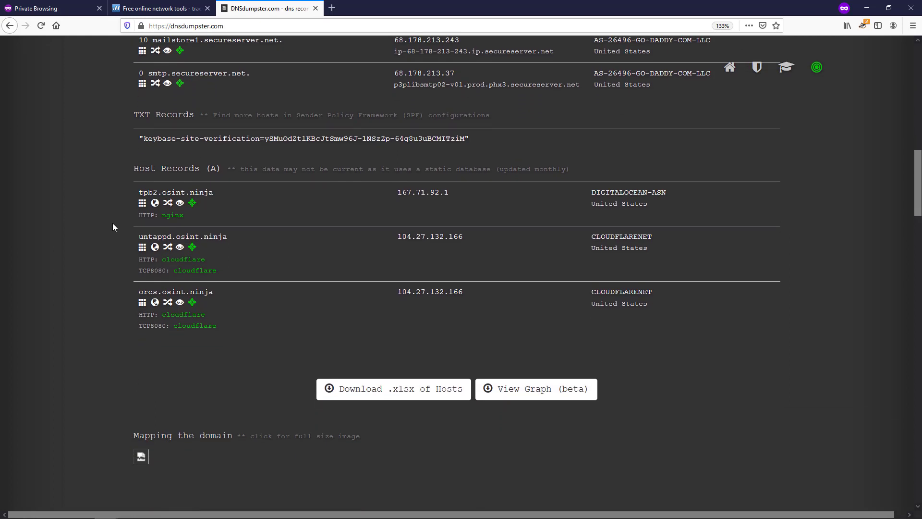
scroll(113, 227, down, 5)
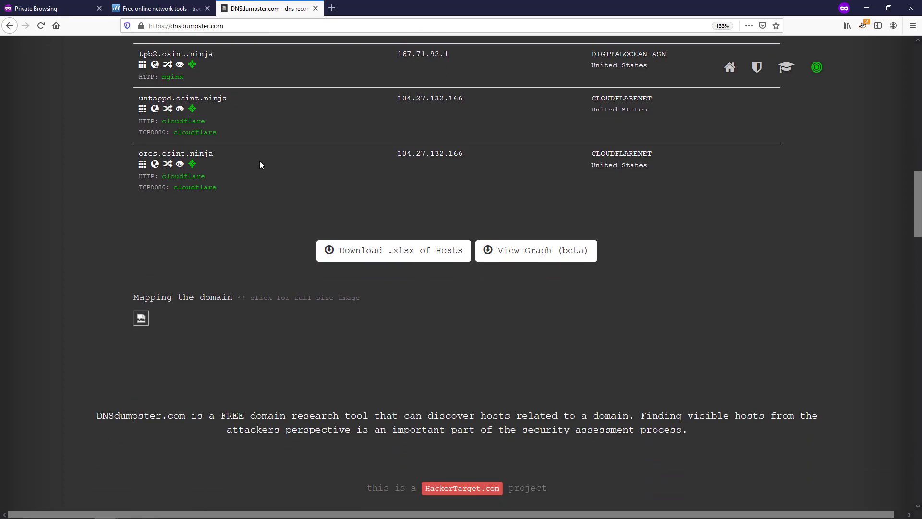
Open the osint.ninja hosts .xlsx export in Excel, review its seven hosts, then close it
click(414, 253)
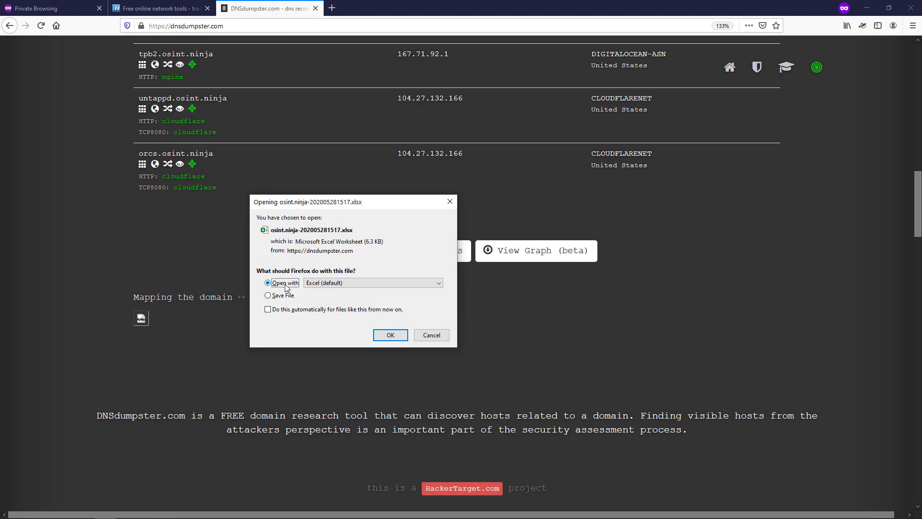
click(390, 335)
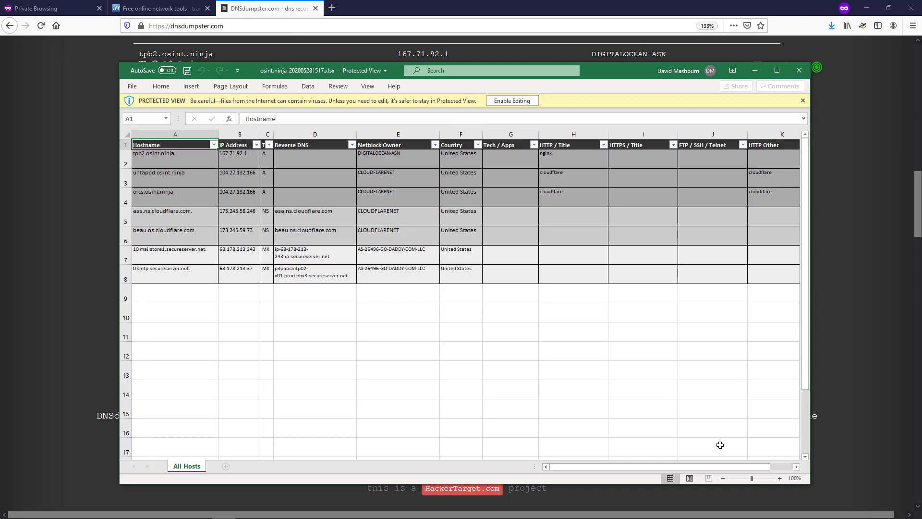
click(800, 71)
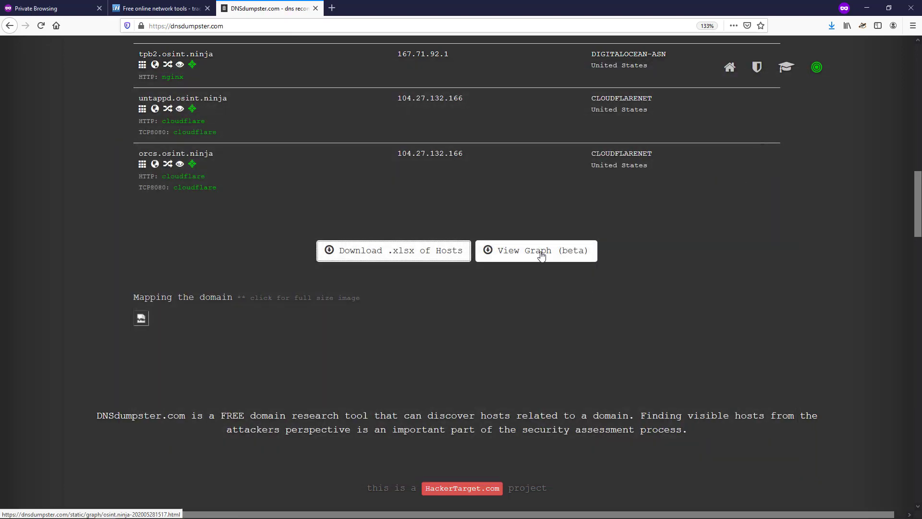
Open the osint.ninja View Graph (beta) page and pan it to show the netblock groups
click(541, 256)
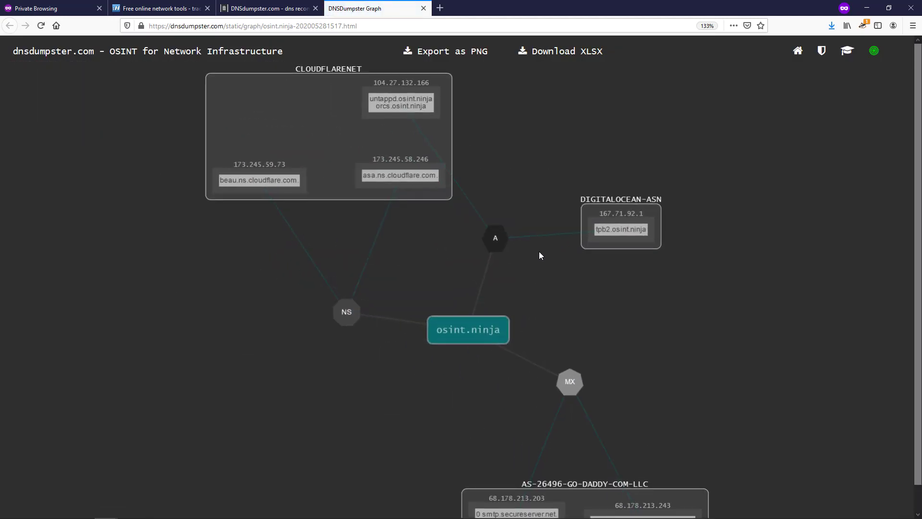
drag(541, 273, 500, 268)
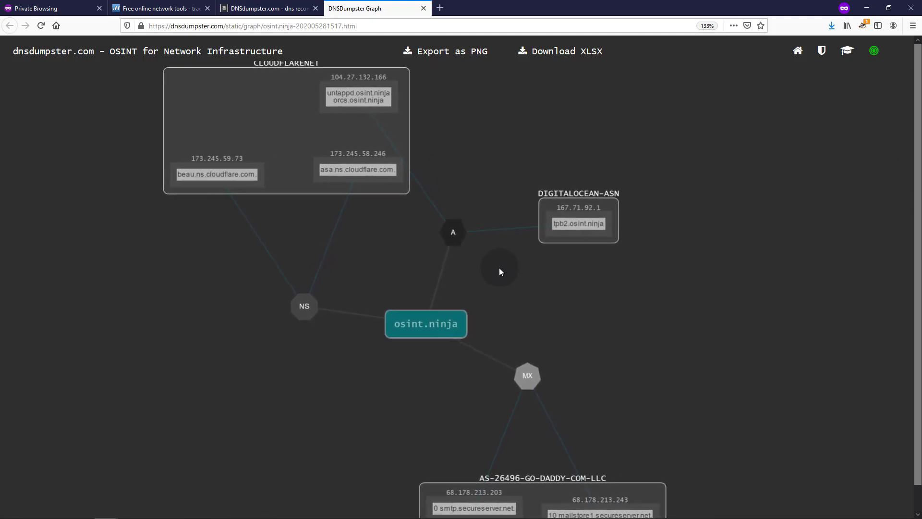